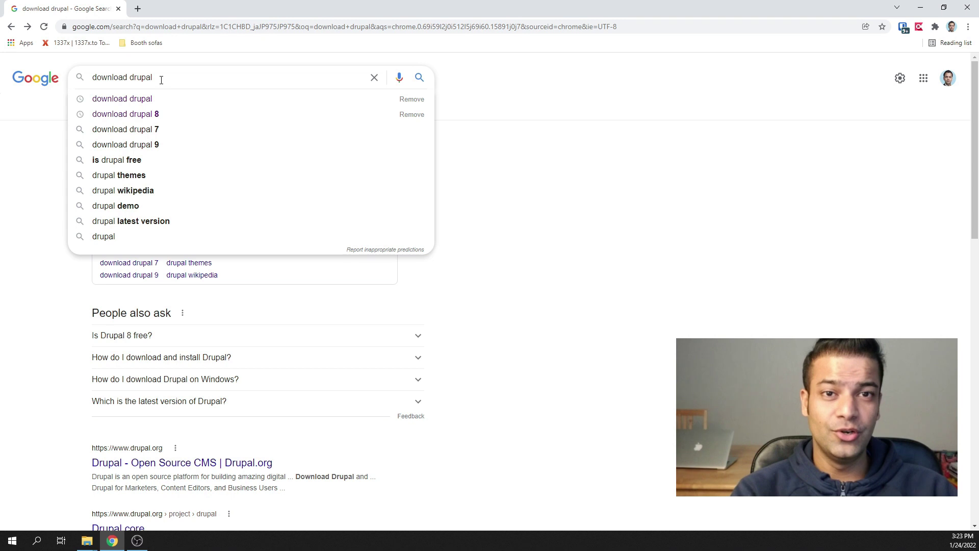
# Step: Start downloading the drupal-9.3.3.zip package from the official Download Drupal page
pyautogui.press('Return')
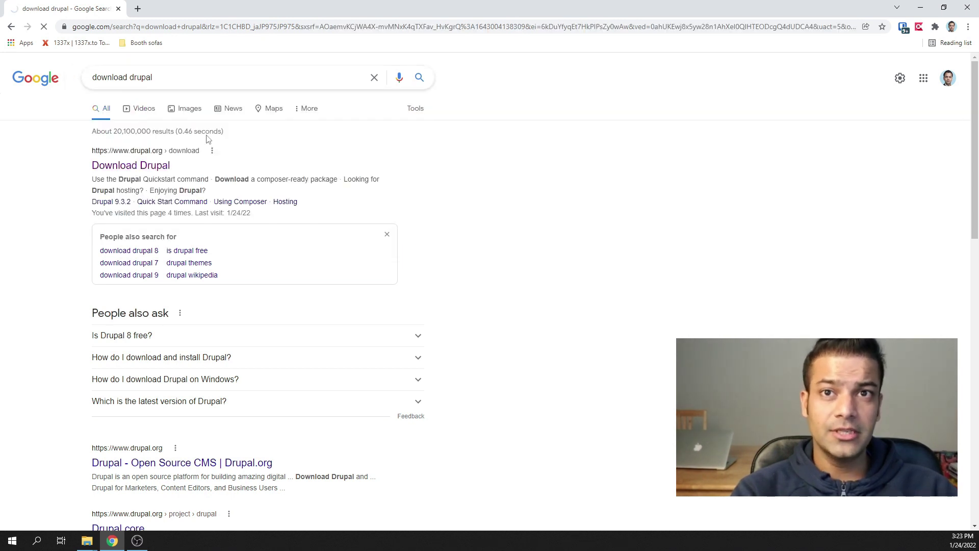
pyautogui.click(153, 153)
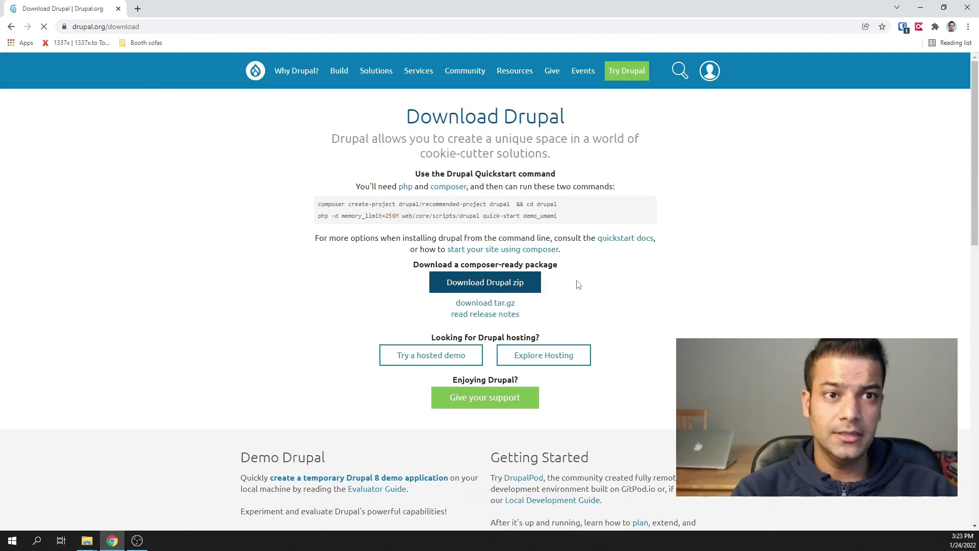
pyautogui.scroll(-2, 566, 277)
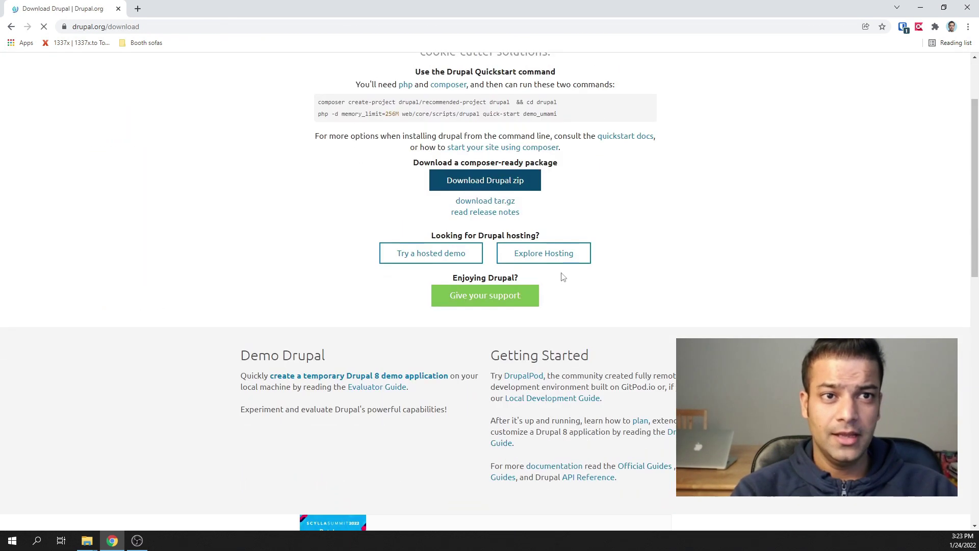
pyautogui.click(511, 181)
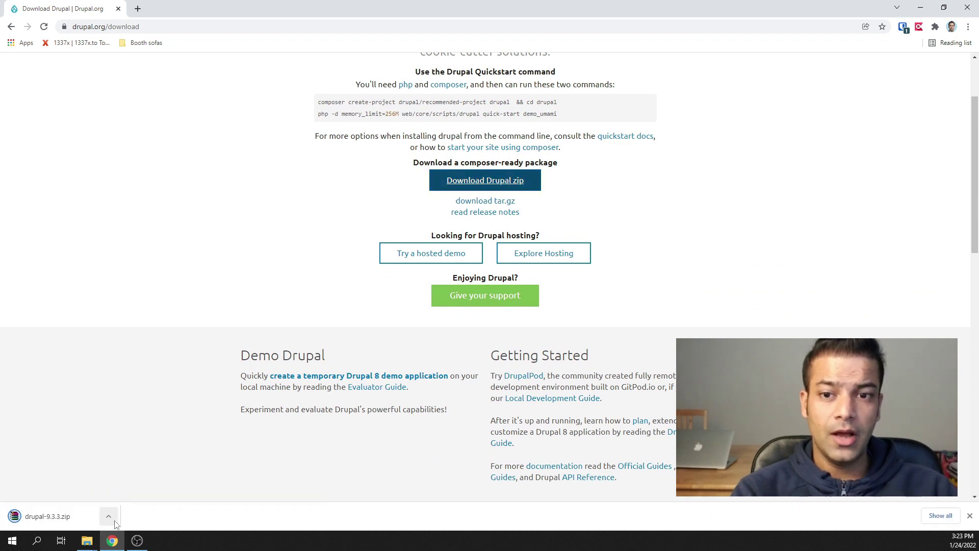
# Step: Cancel the drupal-9.3.3.zip download and bring up the DL folder already holding drupal-9.3.3
pyautogui.click(109, 517)
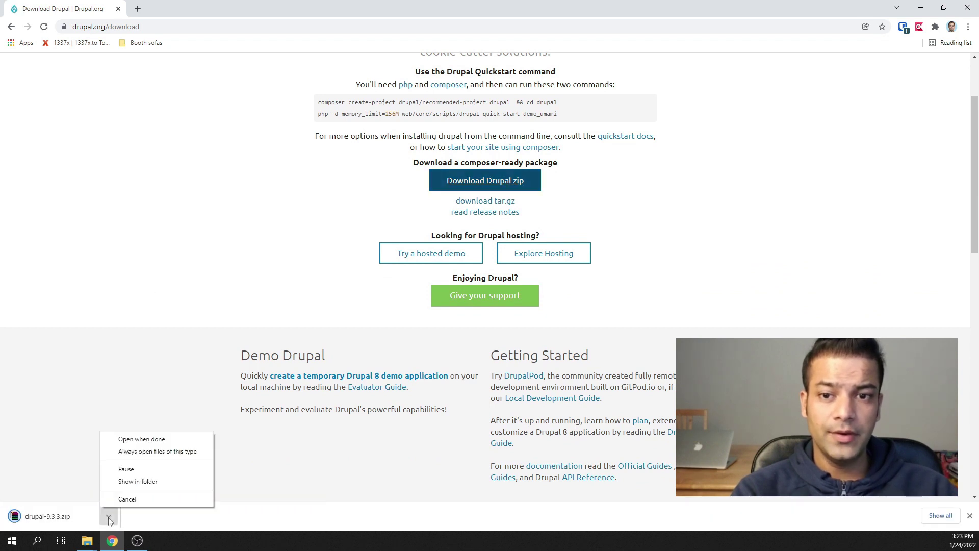
pyautogui.click(131, 499)
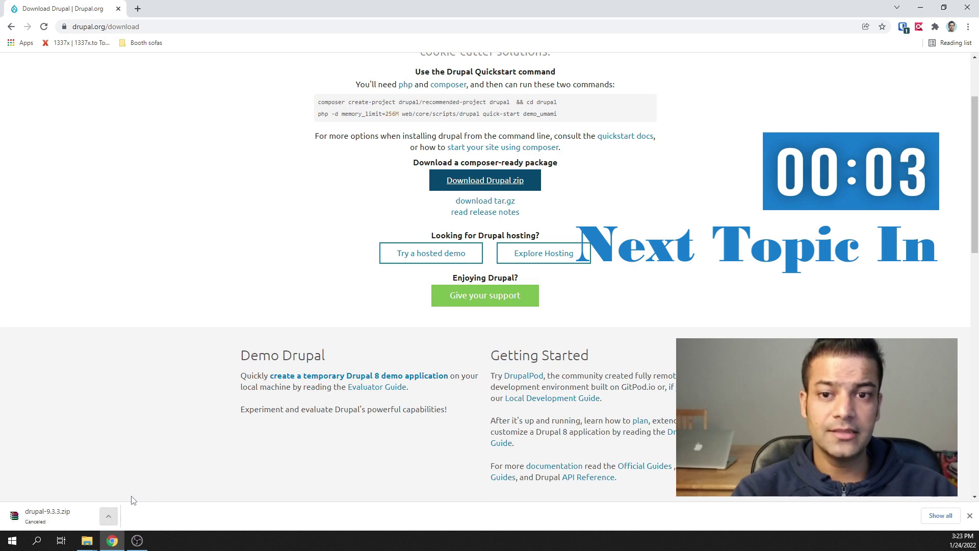
pyautogui.hotkey('alt', 'Tab')
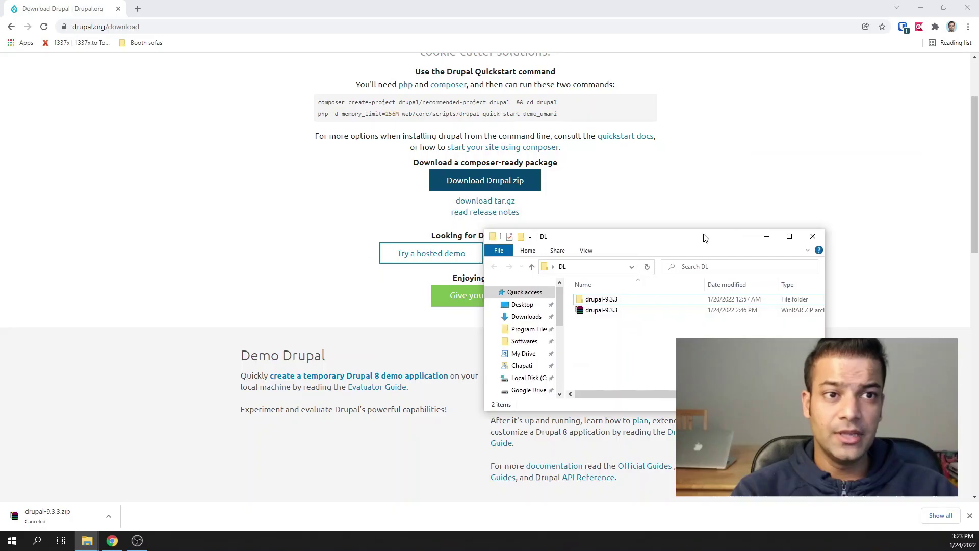
# Step: Look at the drupal-9.3.3 zip archive's context menu, then dismiss it without choosing anything
pyautogui.click(606, 314)
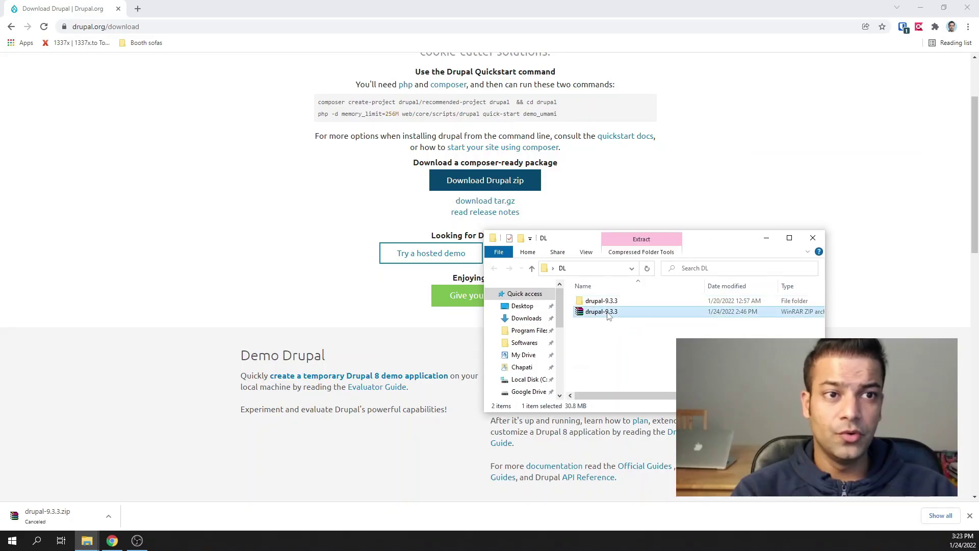
pyautogui.rightClick(608, 314)
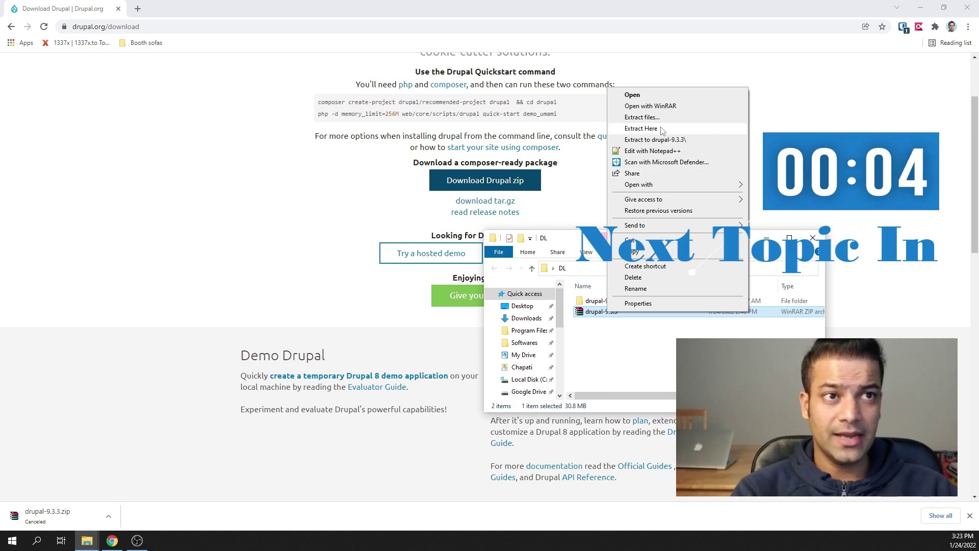
pyautogui.click(604, 306)
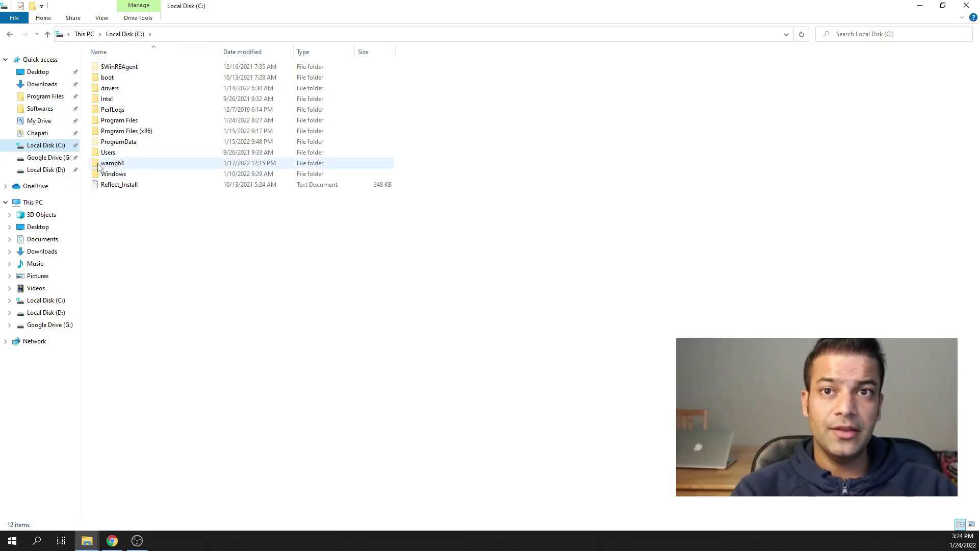
# Step: Rename the drupal-9.3.3 folder in C:\wamp64\www to drupaltest, then return to Chrome
pyautogui.doubleClick(107, 163)
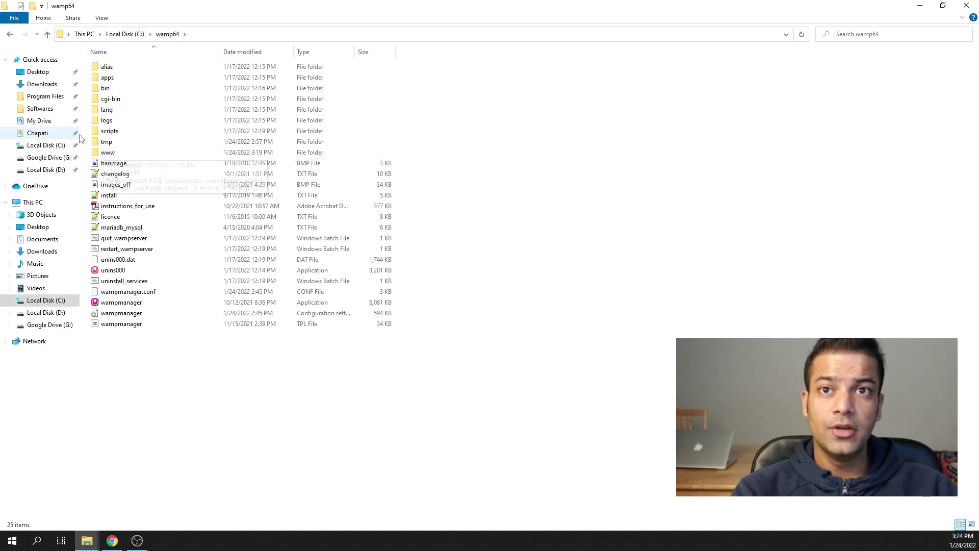
pyautogui.doubleClick(113, 153)
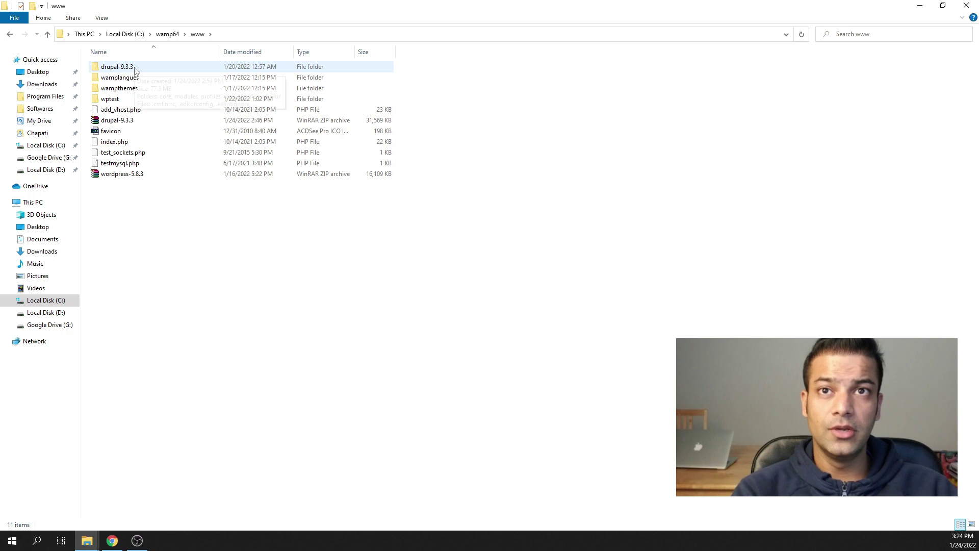
pyautogui.click(137, 70)
pyautogui.click(115, 67)
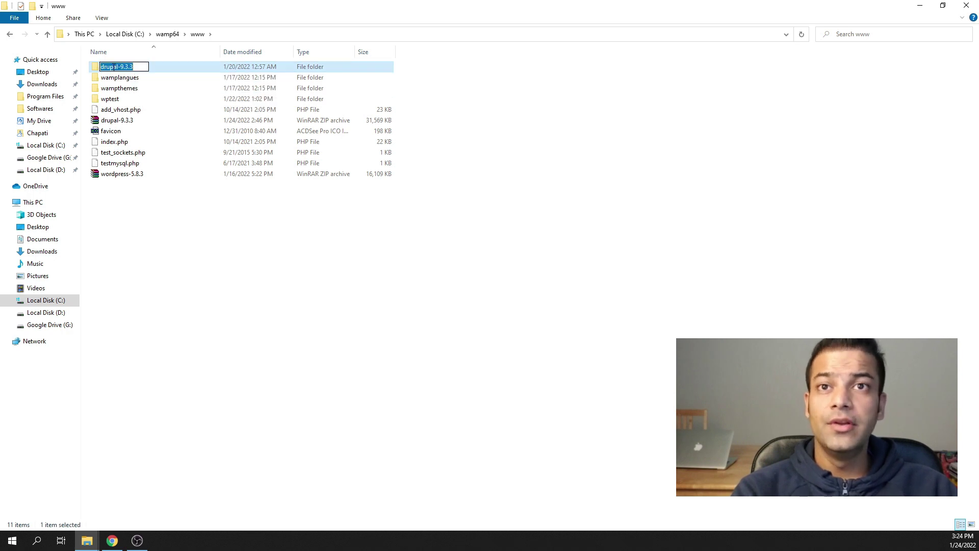
pyautogui.write('drupaltest')
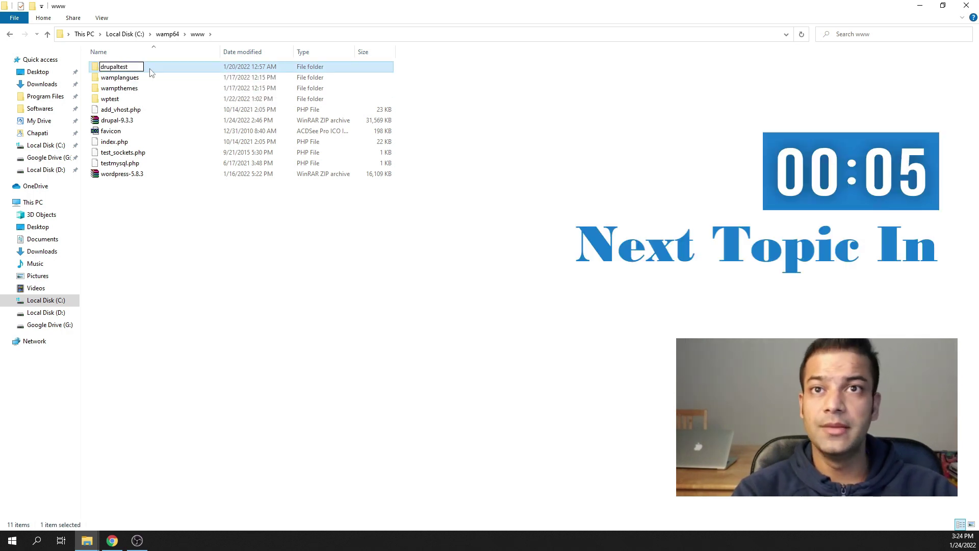
pyautogui.press('Return')
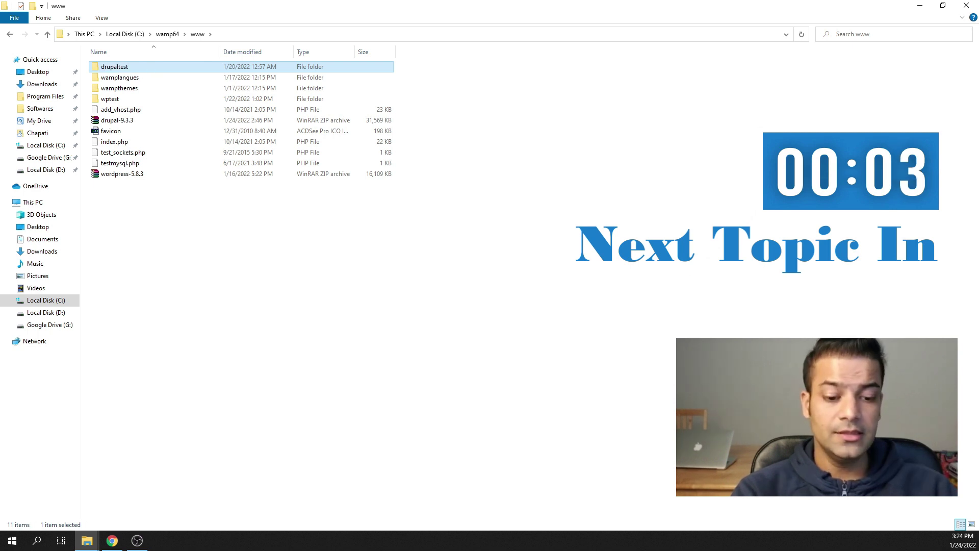
pyautogui.hotkey('alt', 'Tab')
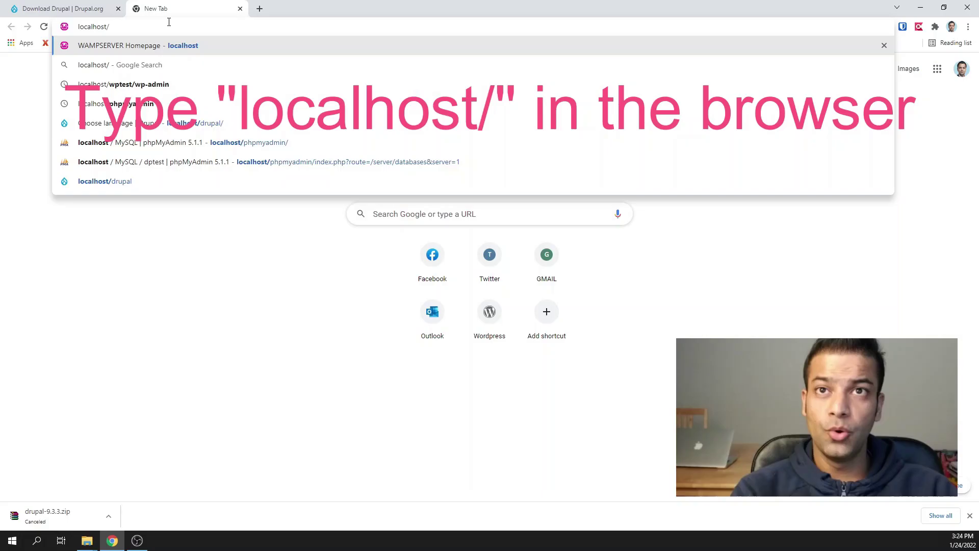
# Step: From the localhost/ WAMP homepage, use phpMyAdmin to create database dptest with utf8_general_ci collation
pyautogui.write('/')
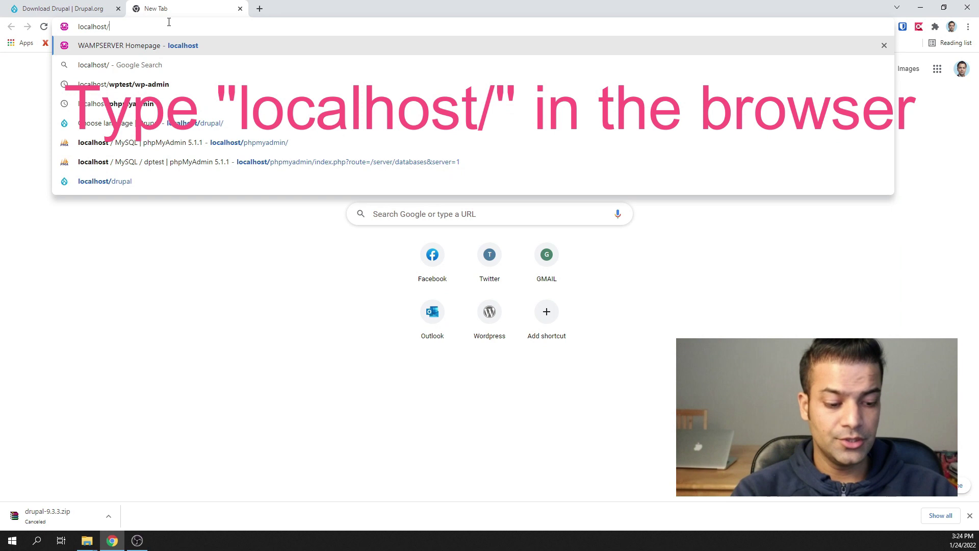
pyautogui.press('Return')
pyautogui.click(514, 313)
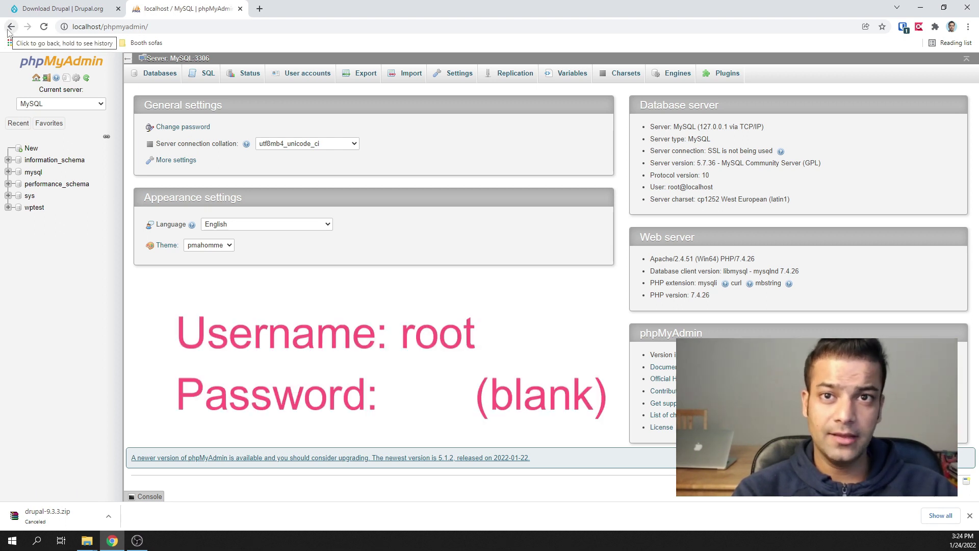
pyautogui.click(31, 149)
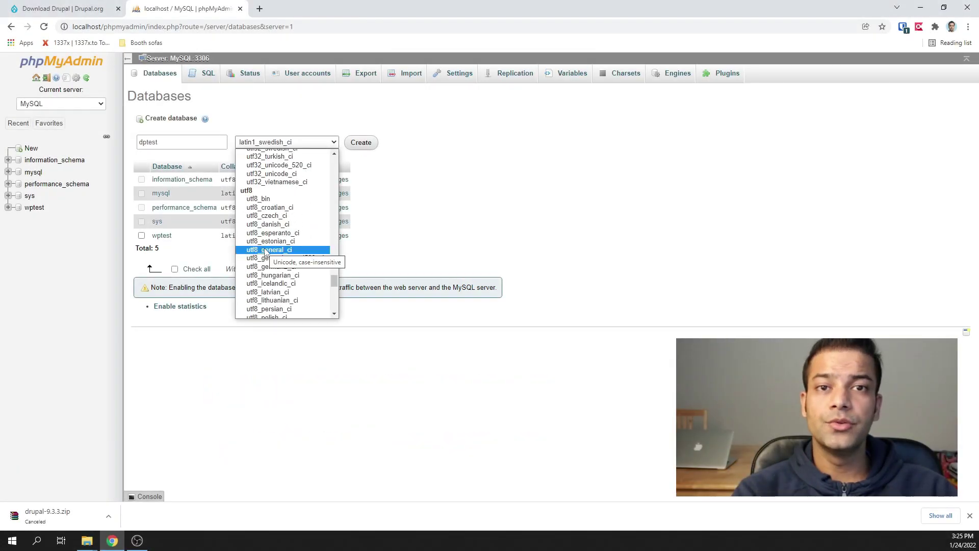
pyautogui.click(266, 250)
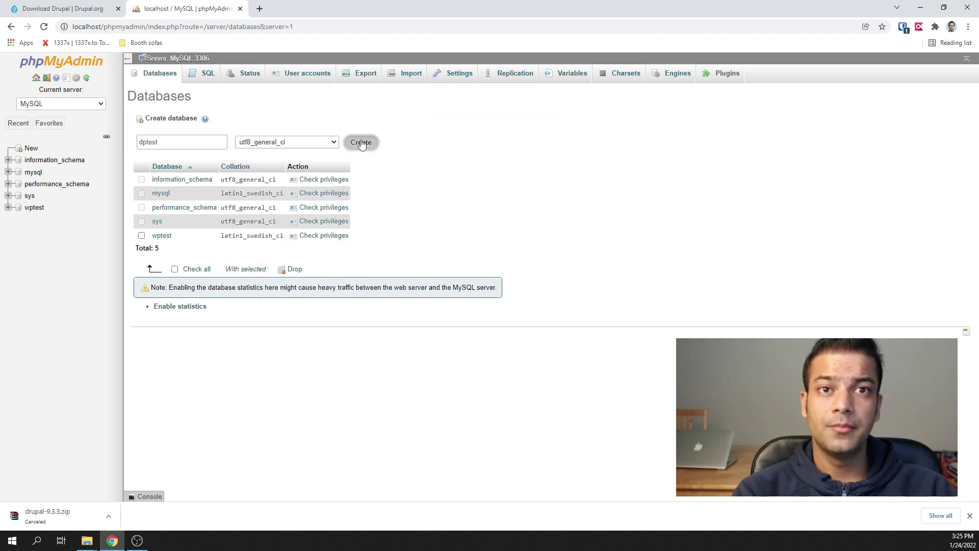
pyautogui.click(361, 142)
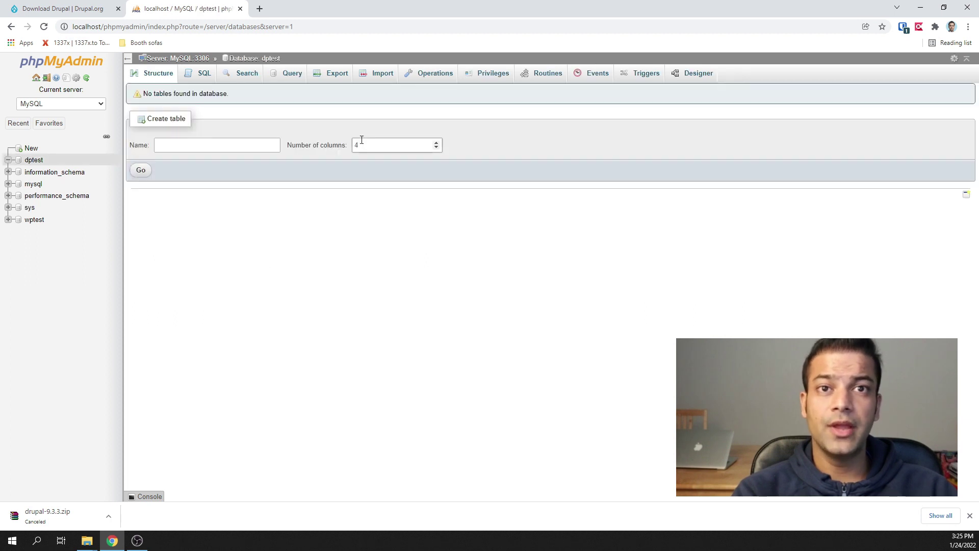
# Step: Load localhost/drupaltest/ in a new tab to launch the Drupal installer
pyautogui.click(259, 9)
pyautogui.write('localh')
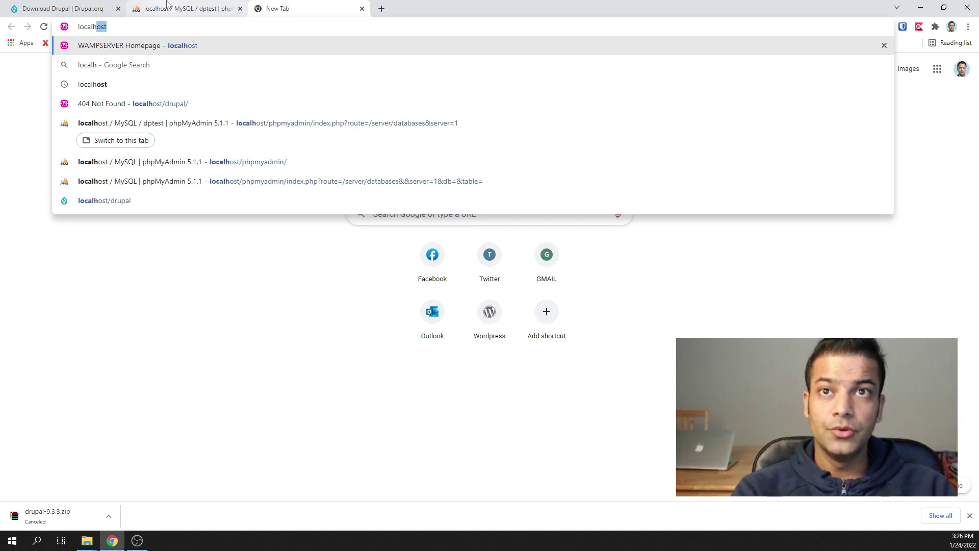
pyautogui.write('ost/')
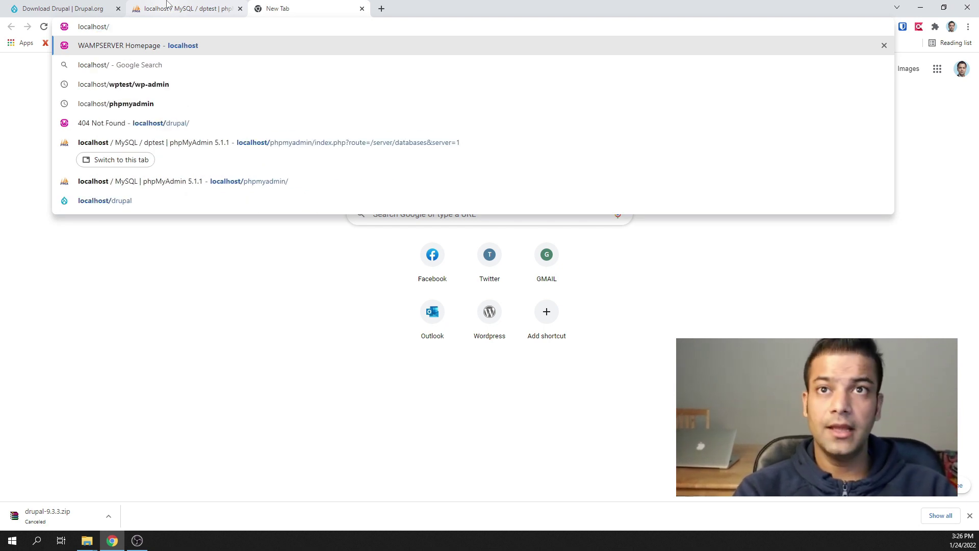
pyautogui.write('drupal')
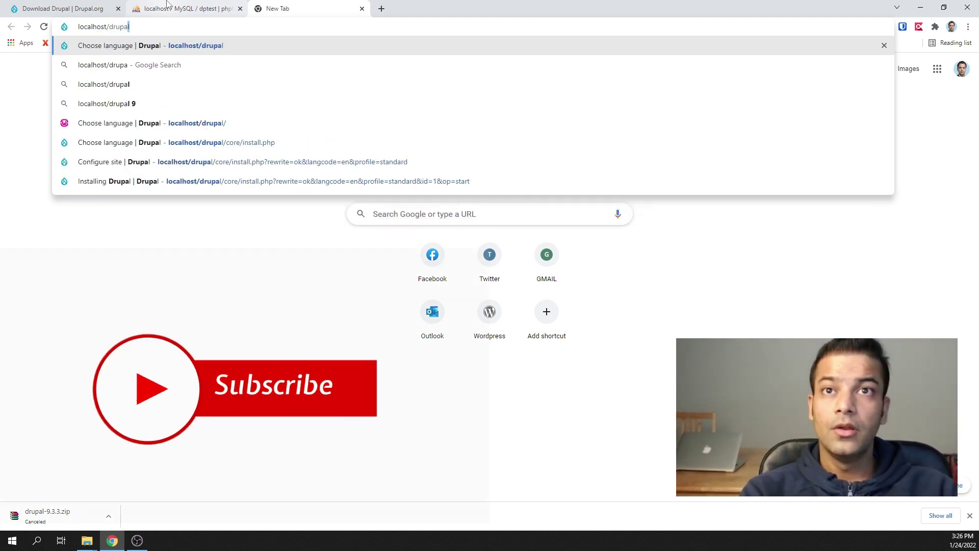
pyautogui.write('test/')
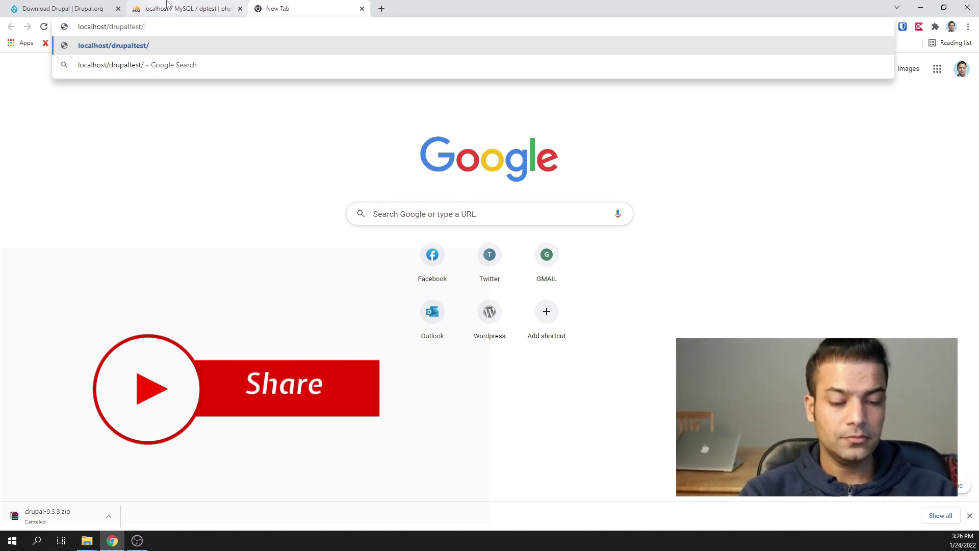
pyautogui.press('Return')
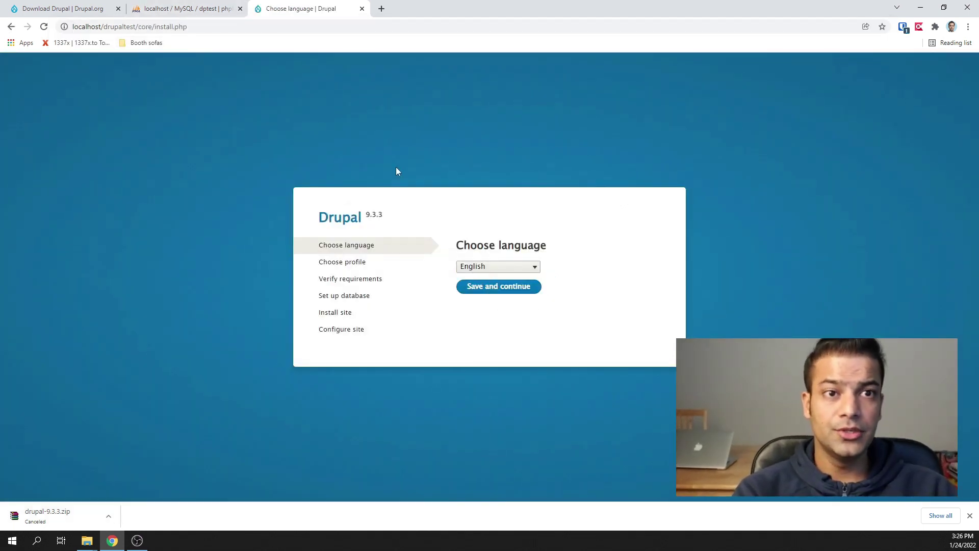
# Step: Choose English as the installer language and the Standard installation profile
pyautogui.click(503, 274)
pyautogui.click(616, 236)
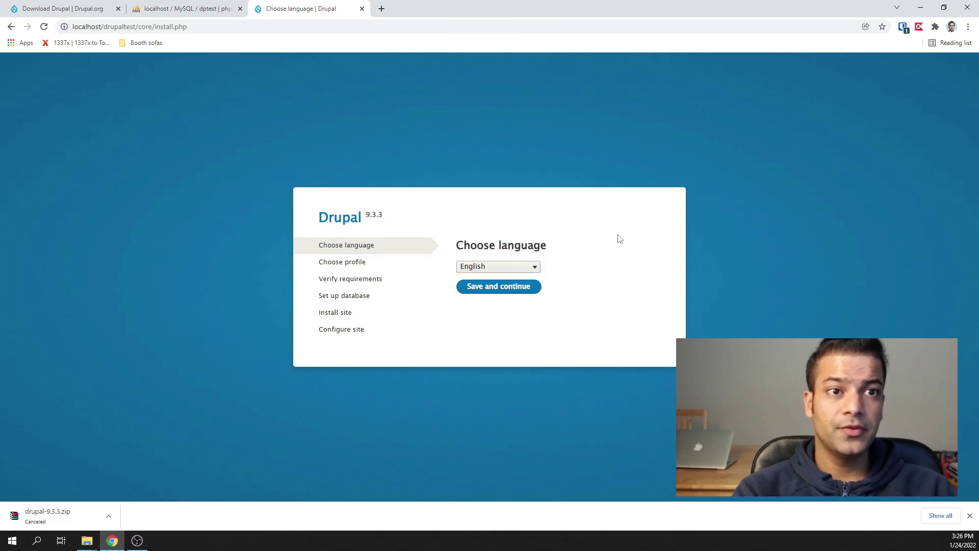
pyautogui.click(520, 287)
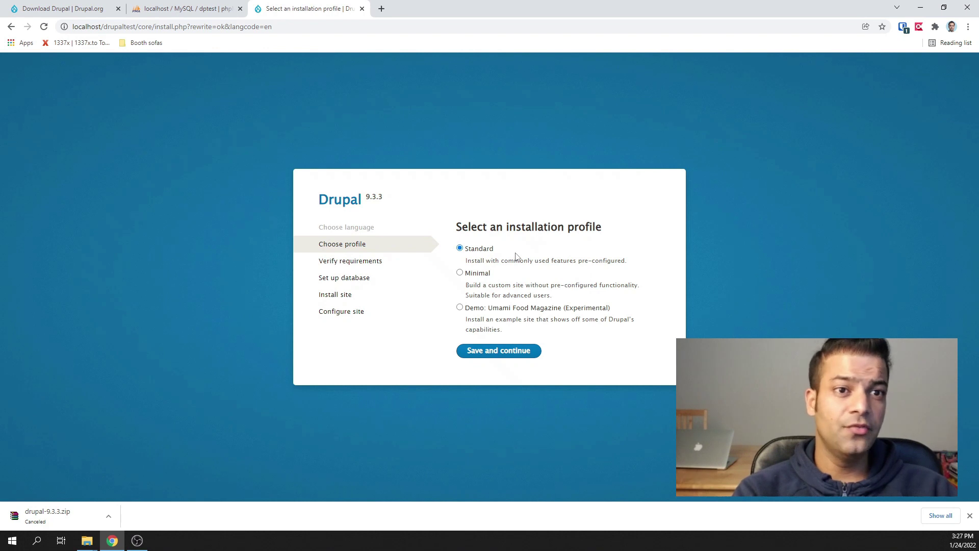
pyautogui.click(502, 350)
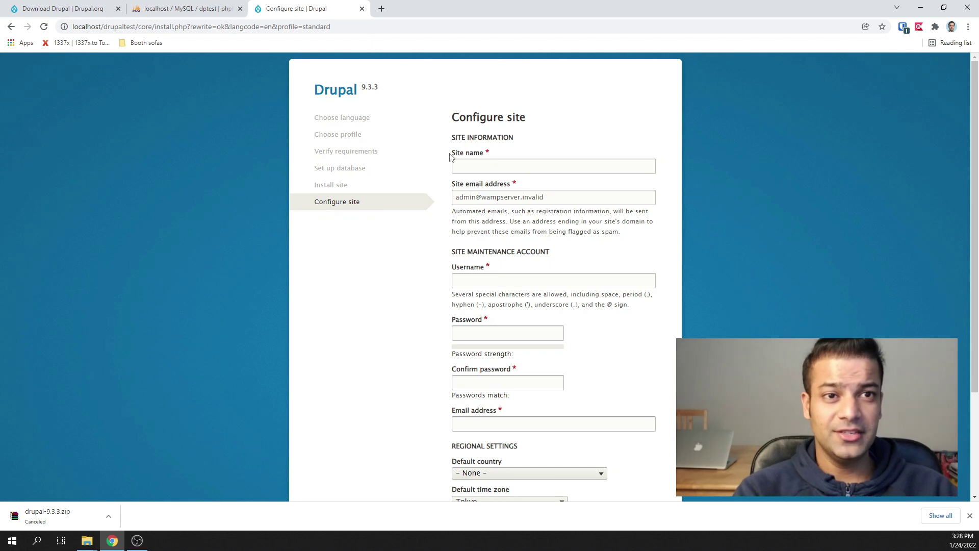
# Step: Enter 'Drupal Test' as the site name and select the prefilled site email address
pyautogui.click(480, 163)
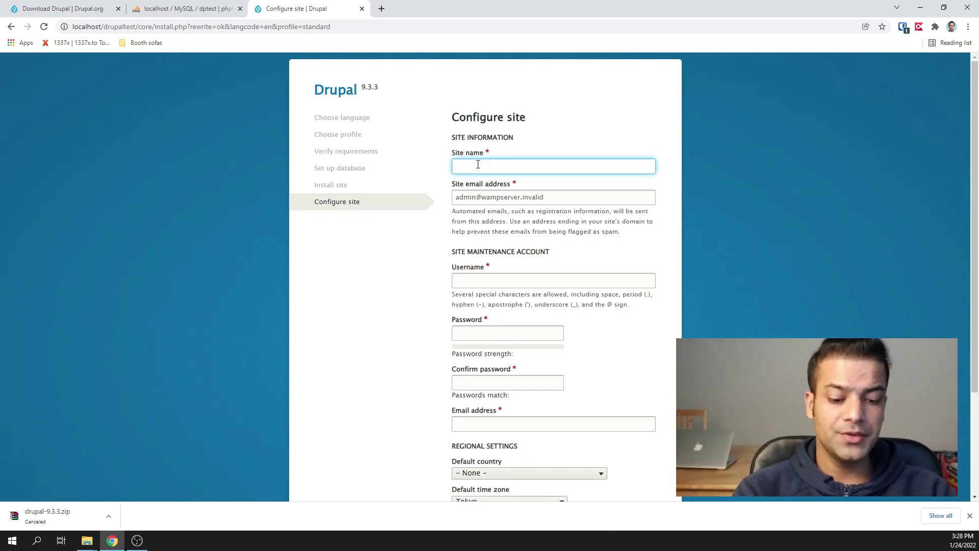
pyautogui.write('Drupal Test')
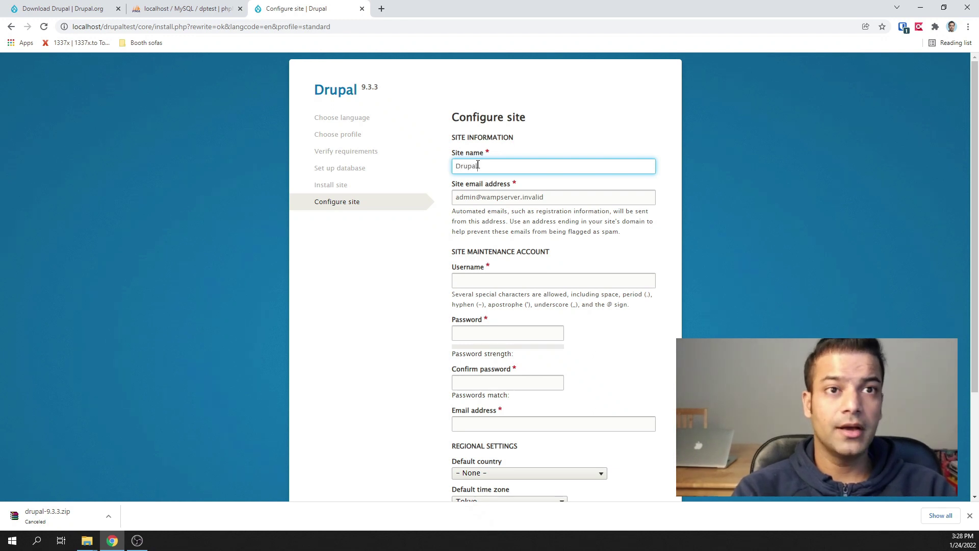
pyautogui.scroll(-1, 510, 163)
pyautogui.click(519, 146)
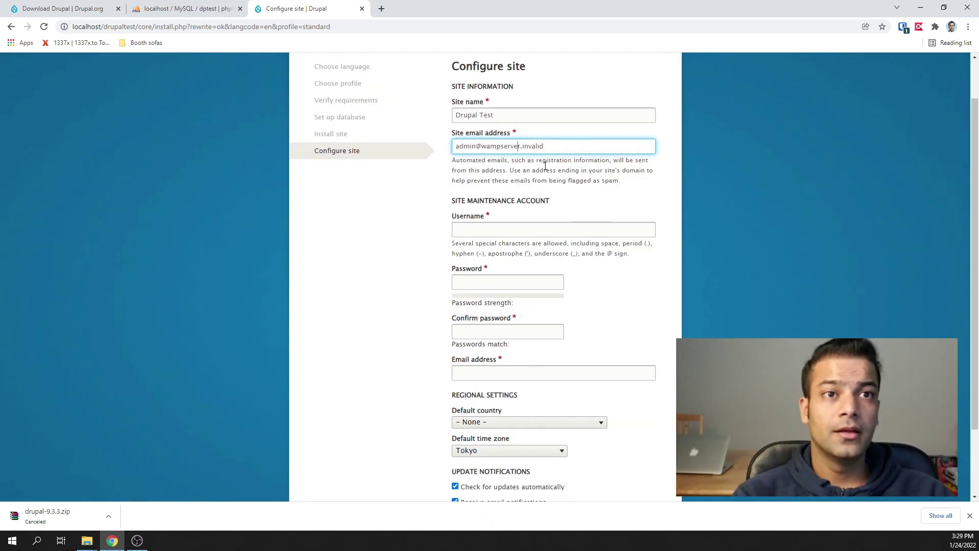
pyautogui.hotkey('ctrl', 'a')
pyautogui.scroll(-1, 523, 167)
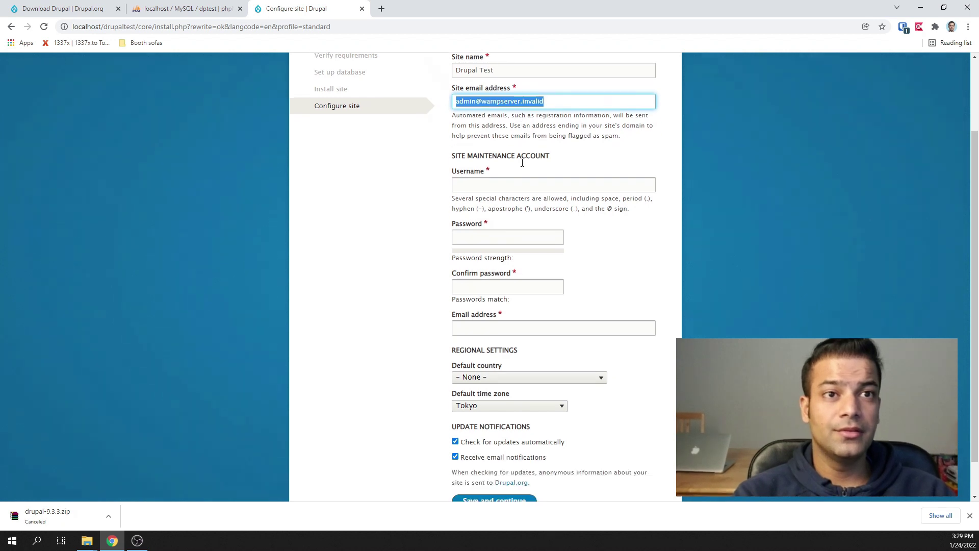
# Step: Fill in the maintenance account's username, password and password confirmation
pyautogui.click(520, 183)
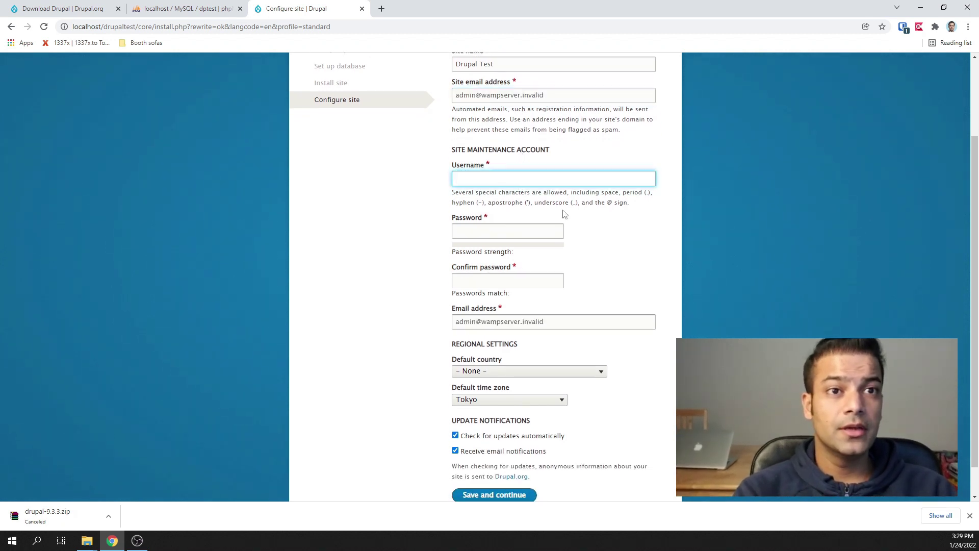
pyautogui.write('abhi')
pyautogui.press('Tab')
pyautogui.write('********')
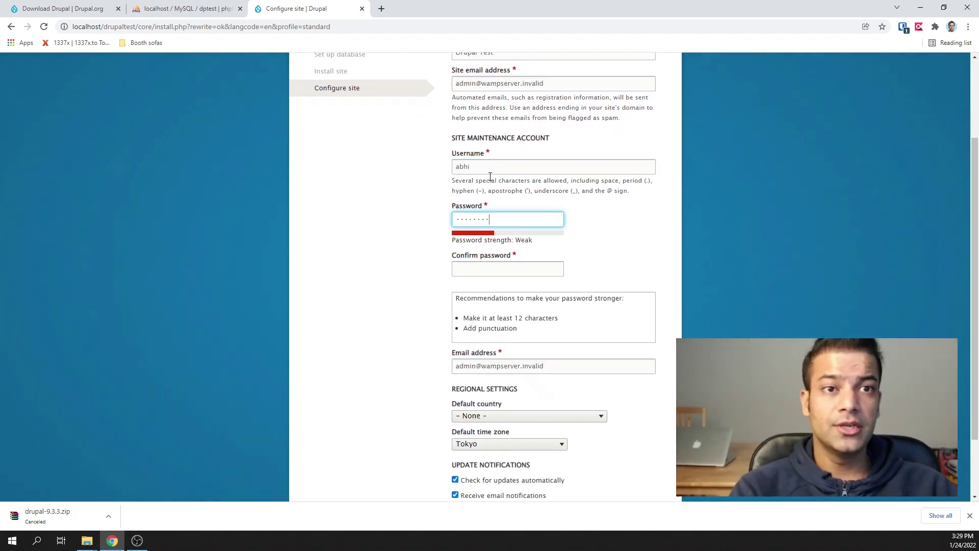
pyautogui.scroll(-2, 489, 175)
pyautogui.click(492, 189)
pyautogui.scroll(2, 558, 253)
pyautogui.write('********')
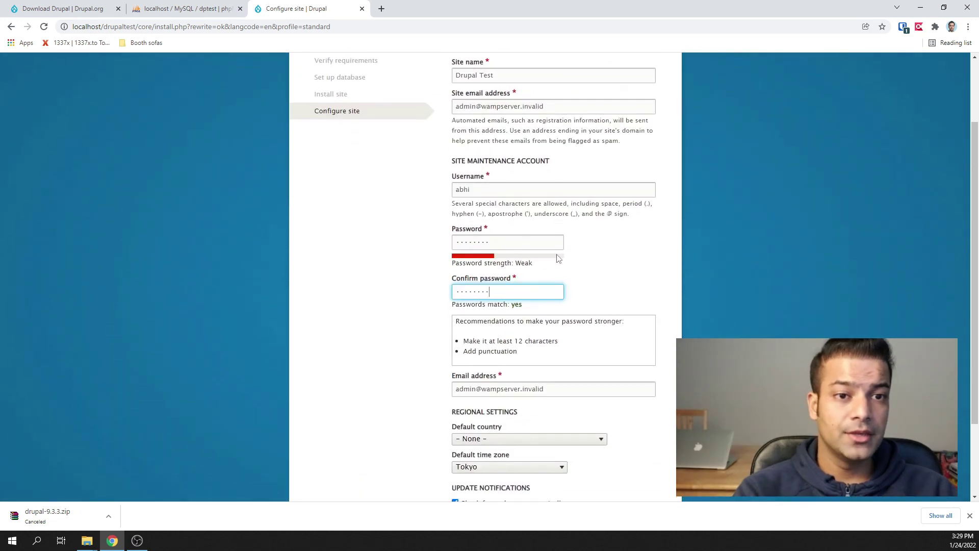
pyautogui.scroll(-1, 558, 258)
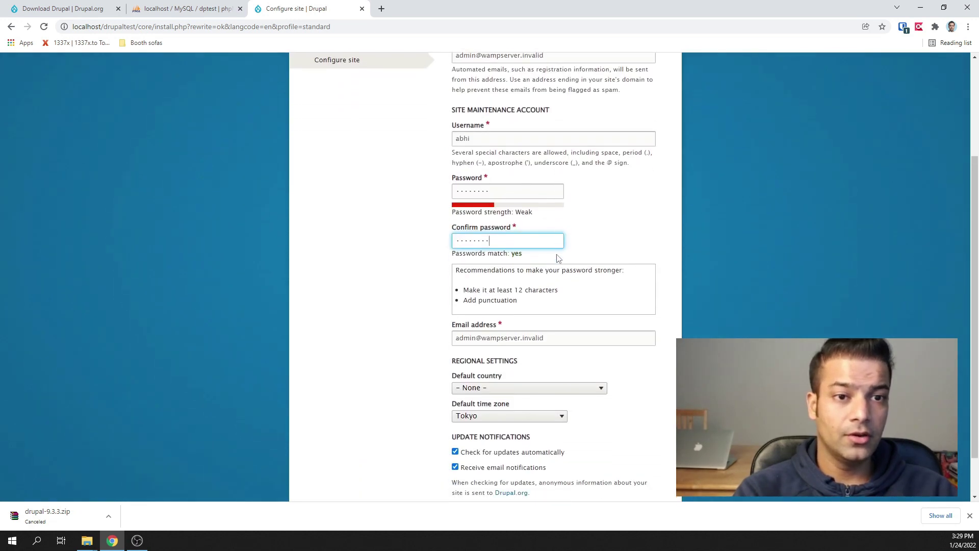
pyautogui.scroll(1, 558, 258)
# Step: Set default country to United States, keep the Tokyo time zone, turn off update checks and save
pyautogui.click(509, 439)
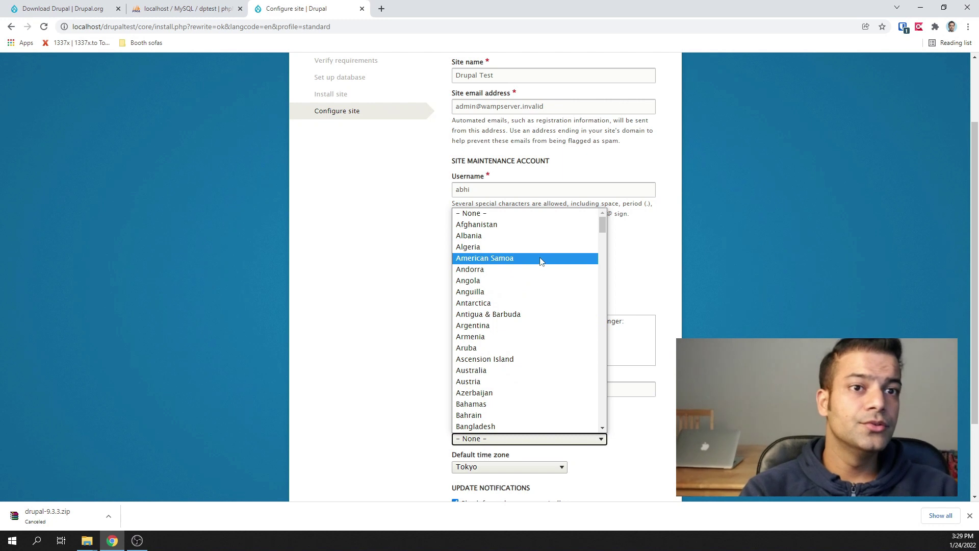
pyautogui.scroll(-15, 533, 316)
pyautogui.scroll(2, 524, 367)
pyautogui.click(531, 411)
pyautogui.click(510, 467)
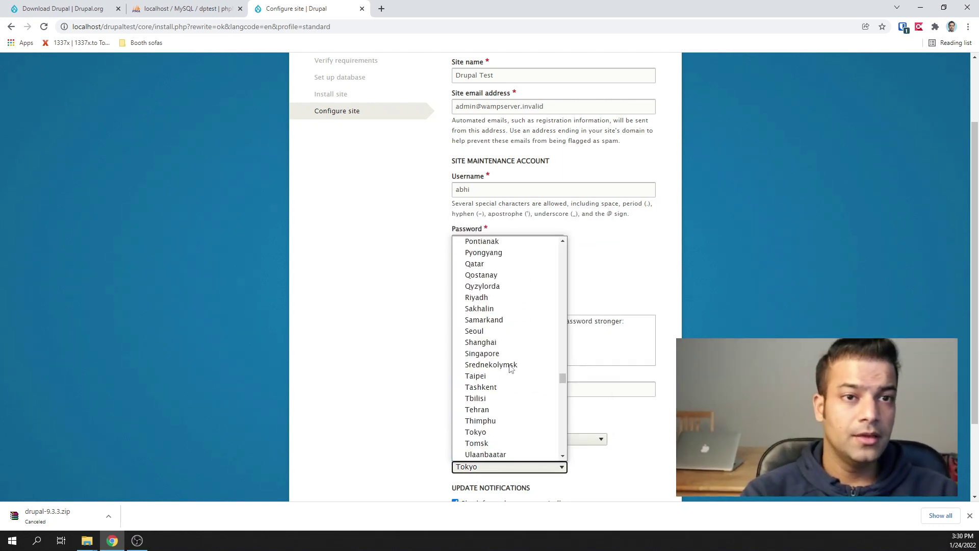
pyautogui.press('Escape')
pyautogui.scroll(-1, 408, 323)
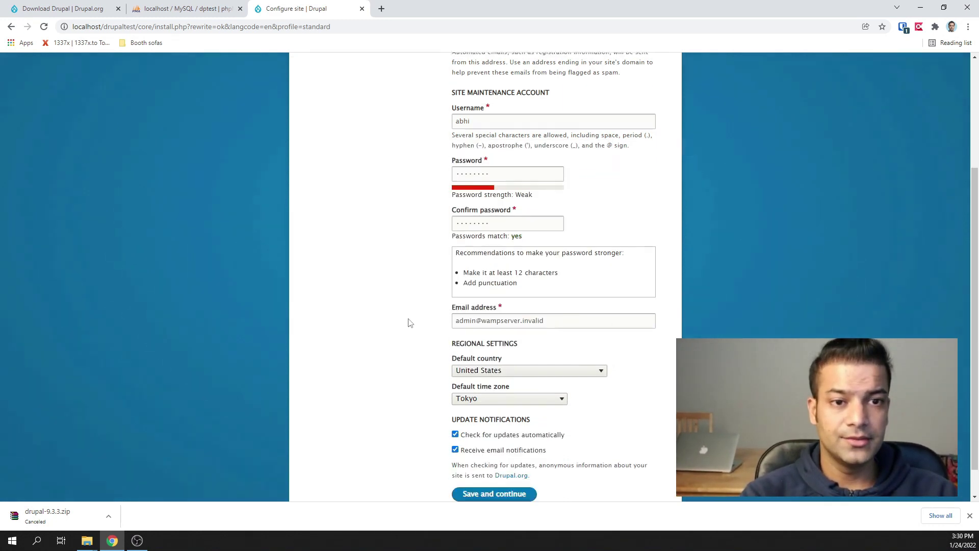
pyautogui.scroll(-1, 407, 323)
pyautogui.click(455, 415)
pyautogui.click(496, 468)
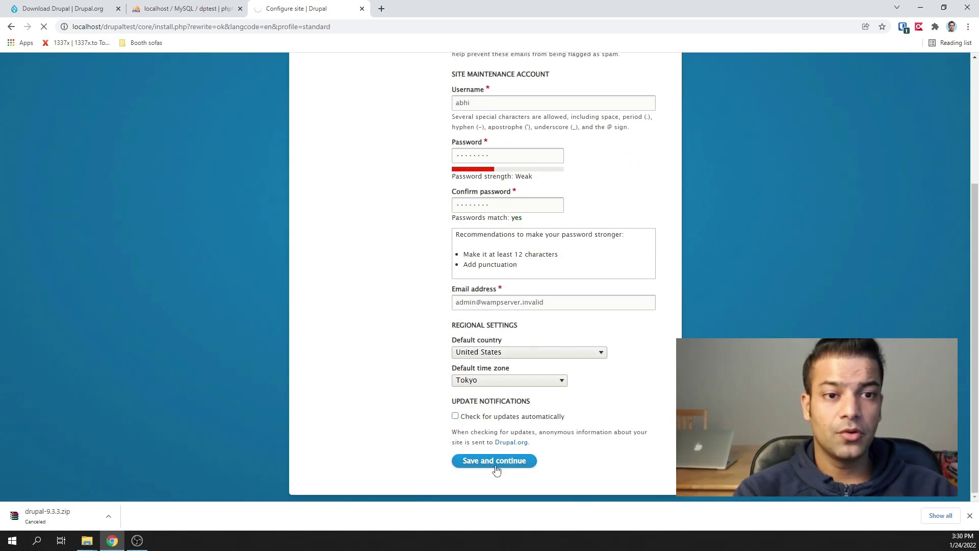
pyautogui.scroll(-1, 200, 116)
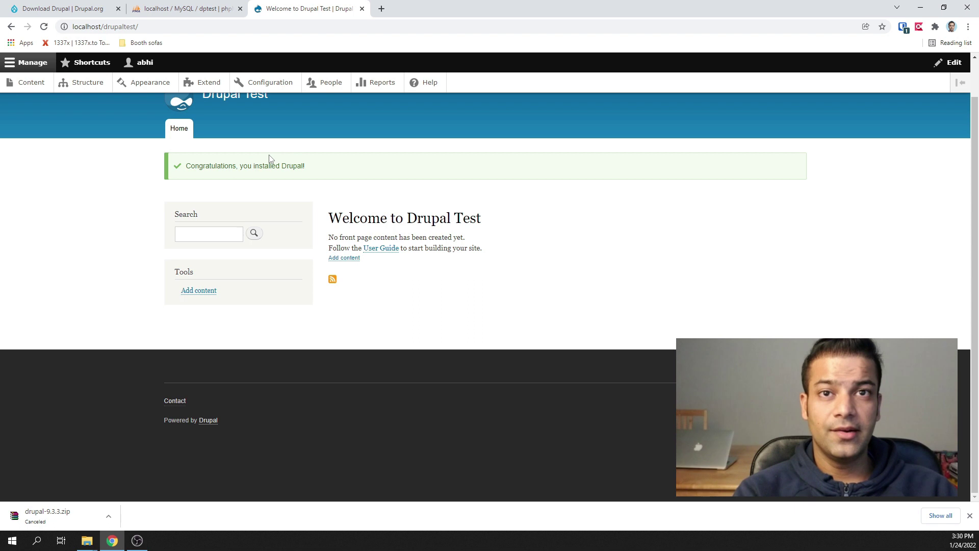
pyautogui.scroll(1, 269, 158)
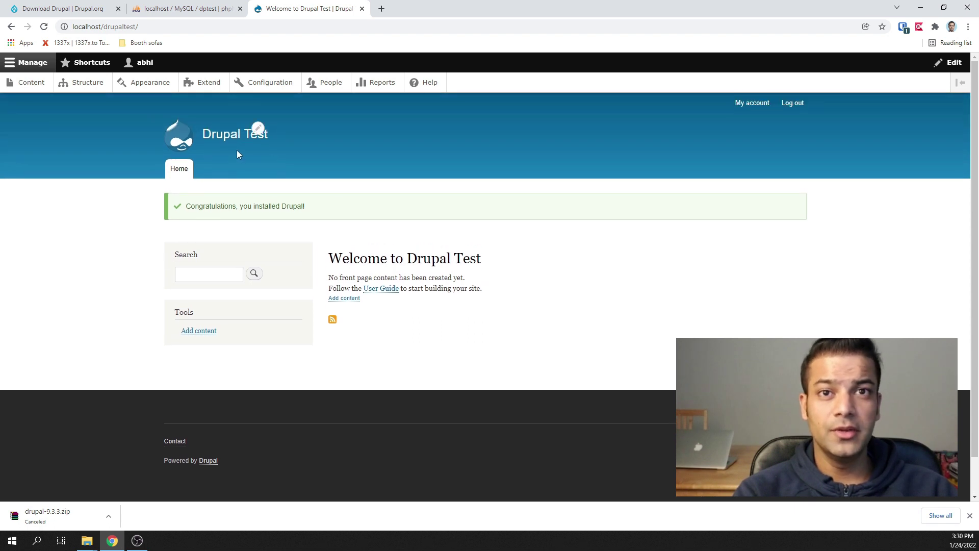
pyautogui.click(8, 62)
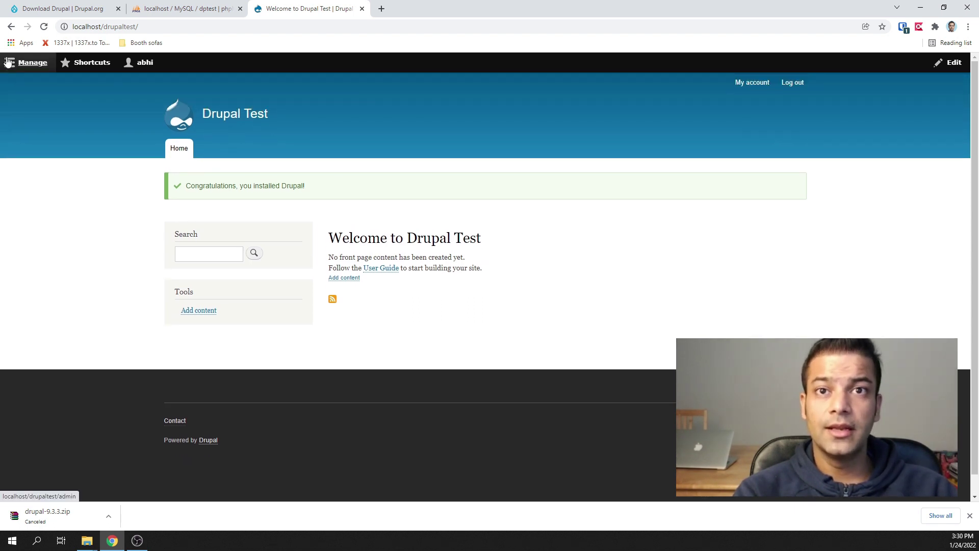
pyautogui.click(8, 62)
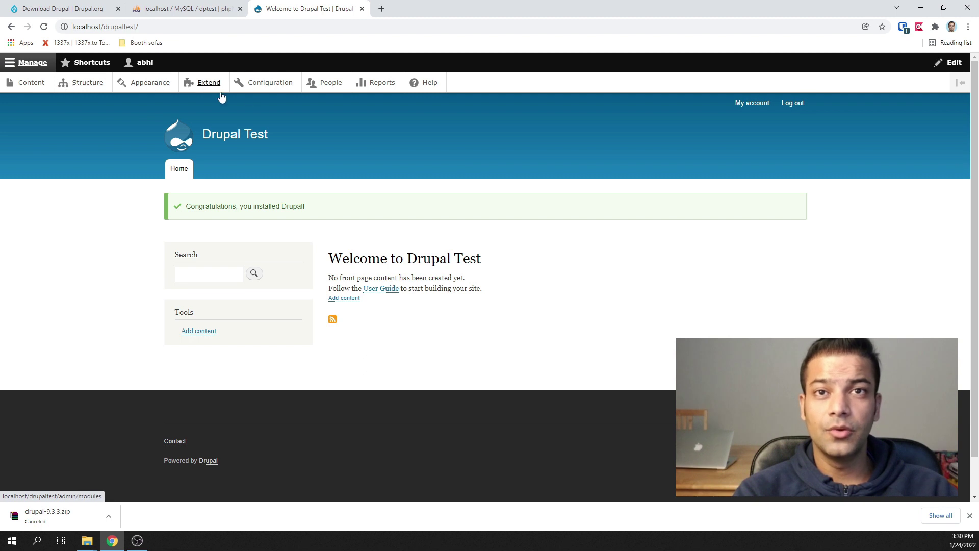